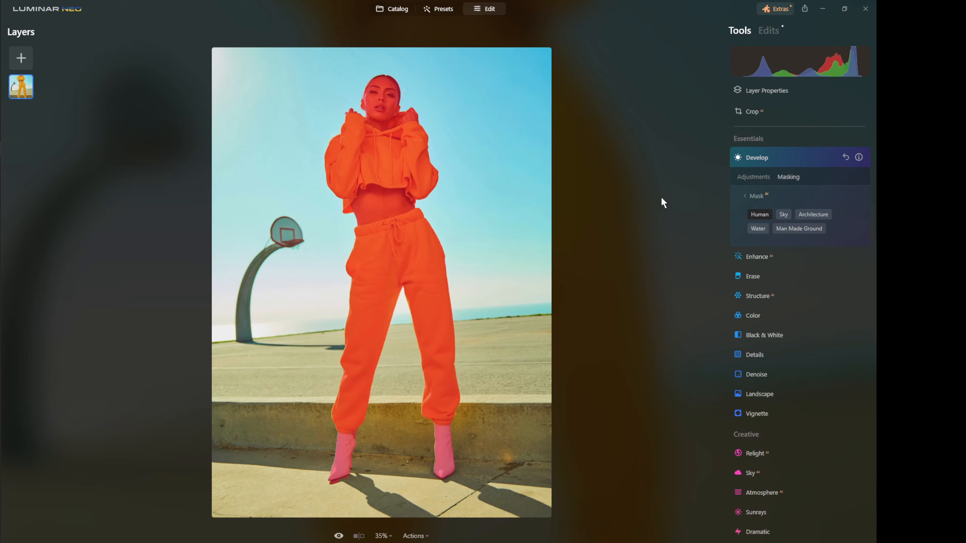
Brush a soft mask halo around the woman's outline at size 110, and subtract the AI-detected Human area from it.
click(753, 196)
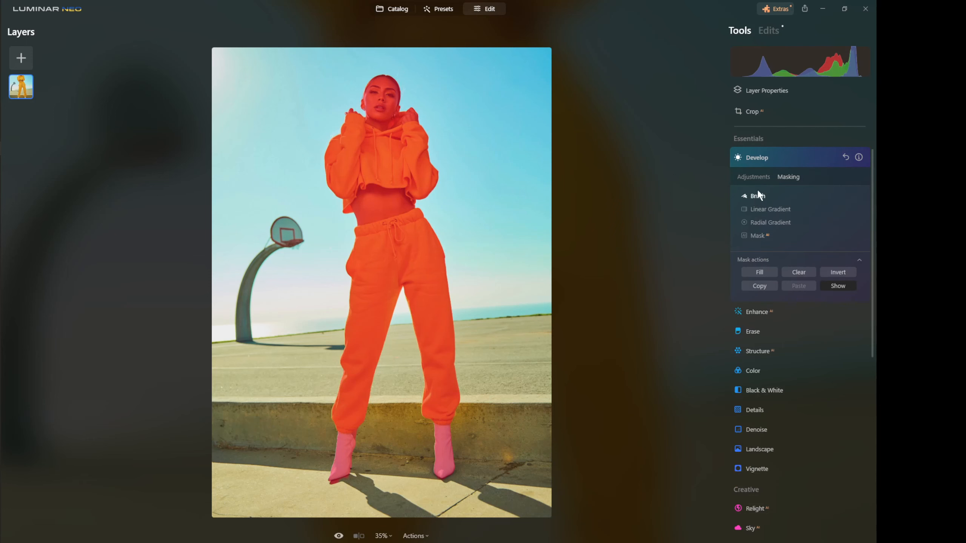
click(757, 198)
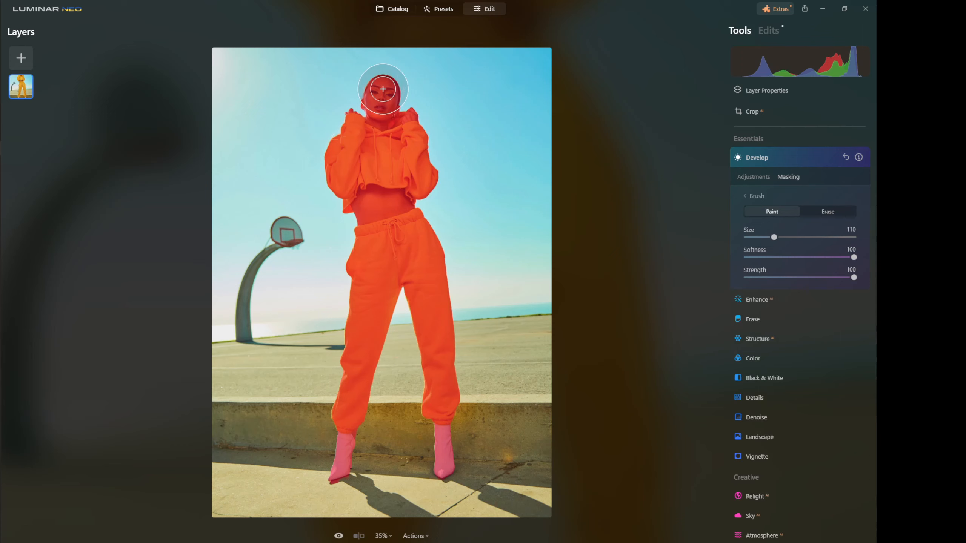
mouse_move(383, 88)
mouse_down()
mouse_move(368, 105)
mouse_move(368, 126)
mouse_move(347, 135)
mouse_move(340, 166)
mouse_move(366, 222)
mouse_move(349, 416)
mouse_move(370, 323)
mouse_move(404, 263)
mouse_move(427, 309)
mouse_move(437, 400)
mouse_move(430, 268)
mouse_move(397, 197)
mouse_move(414, 172)
mouse_move(396, 118)
mouse_move(373, 190)
mouse_move(383, 168)
mouse_move(382, 181)
mouse_move(355, 202)
mouse_move(393, 156)
mouse_move(355, 82)
mouse_move(378, 92)
mouse_up()
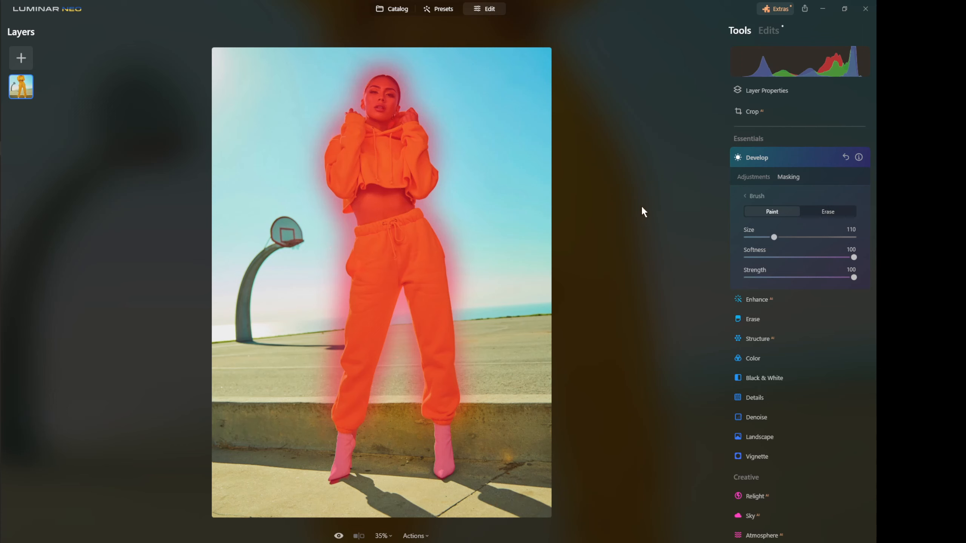
click(761, 196)
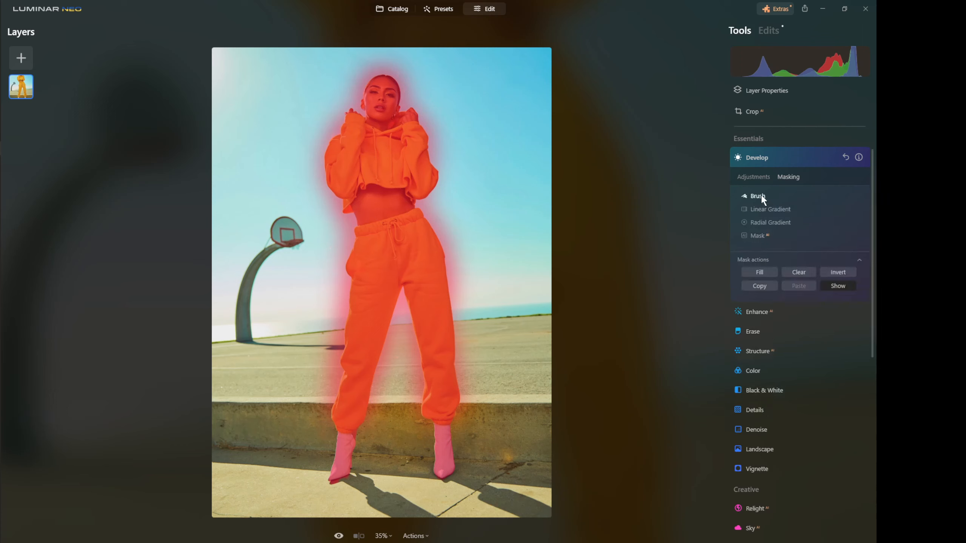
click(758, 236)
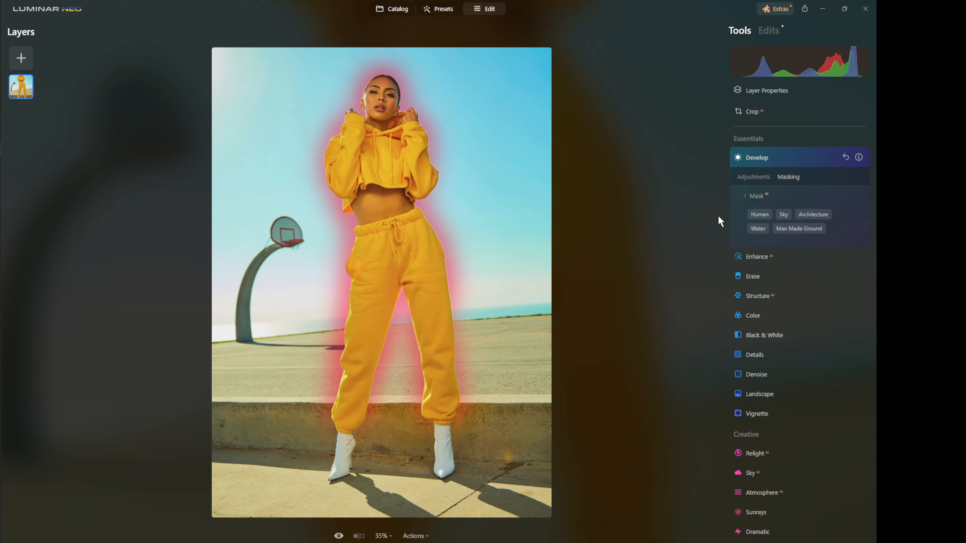
Brighten the masked halo around the woman with Exposure 2.44, Highlights 46 and raised Whites.
click(755, 177)
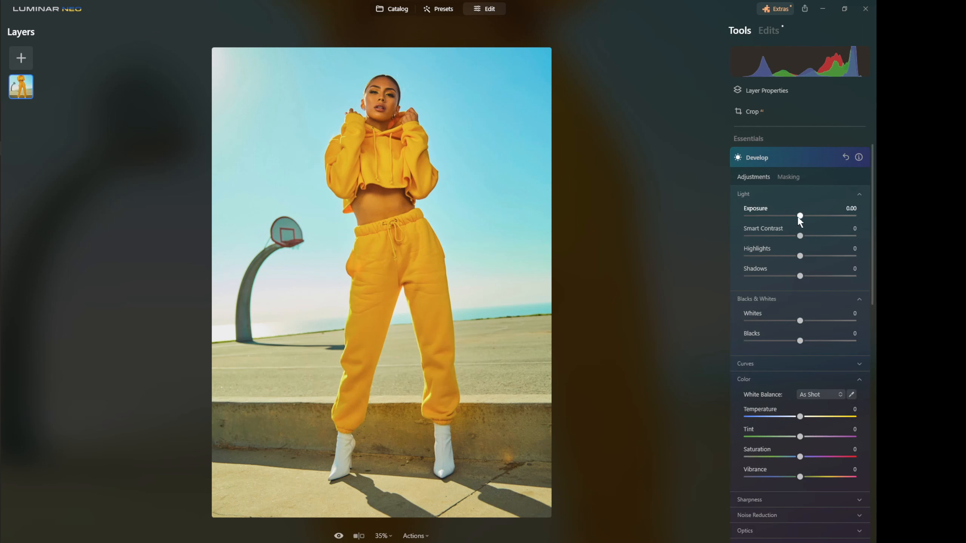
drag(799, 219, 825, 220)
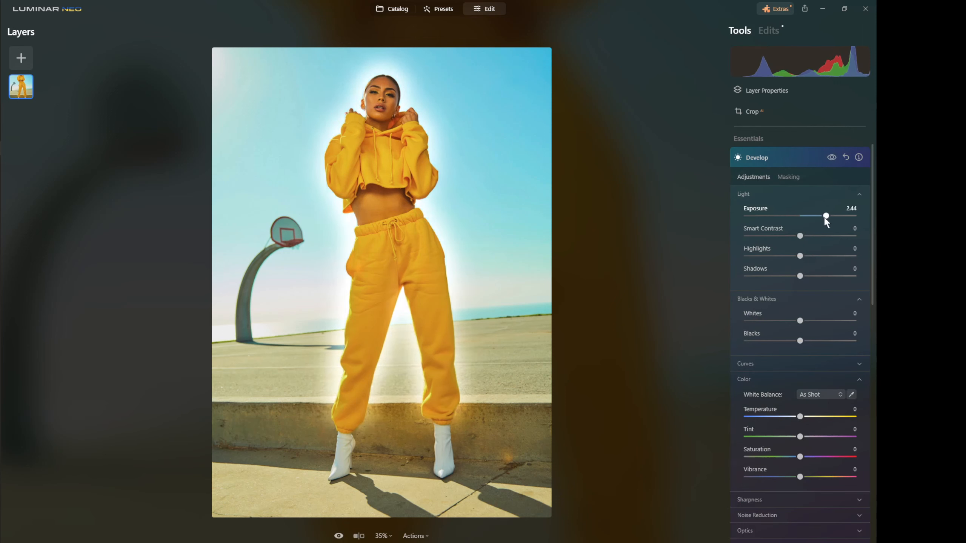
drag(801, 256, 833, 257)
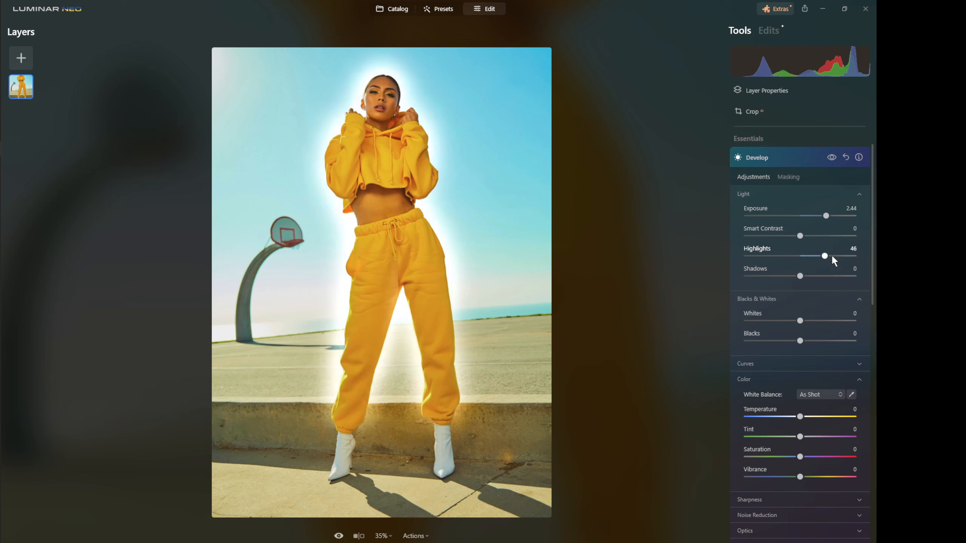
drag(801, 321, 821, 320)
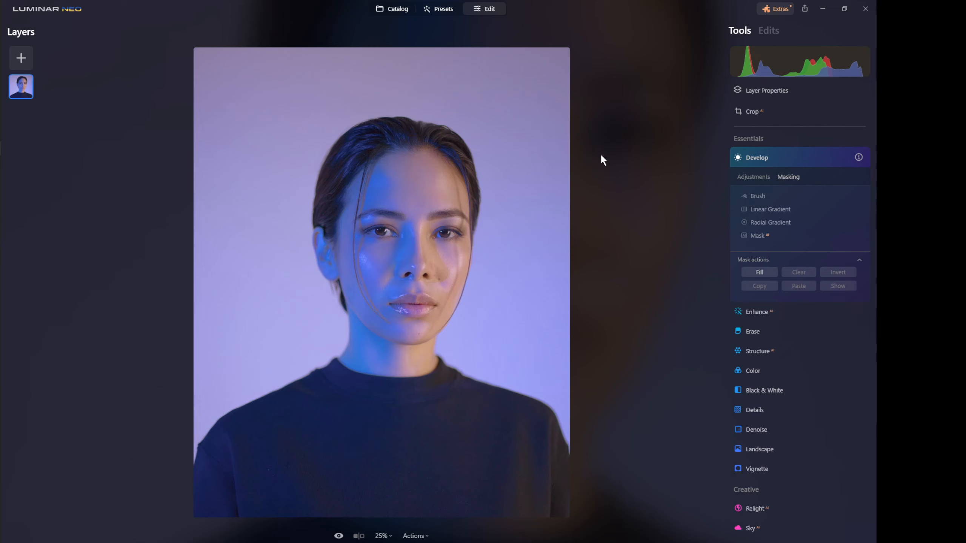
Draw a radial gradient mask centred on the woman's neck and stretch it to cover her head, torso and nearby background.
click(758, 222)
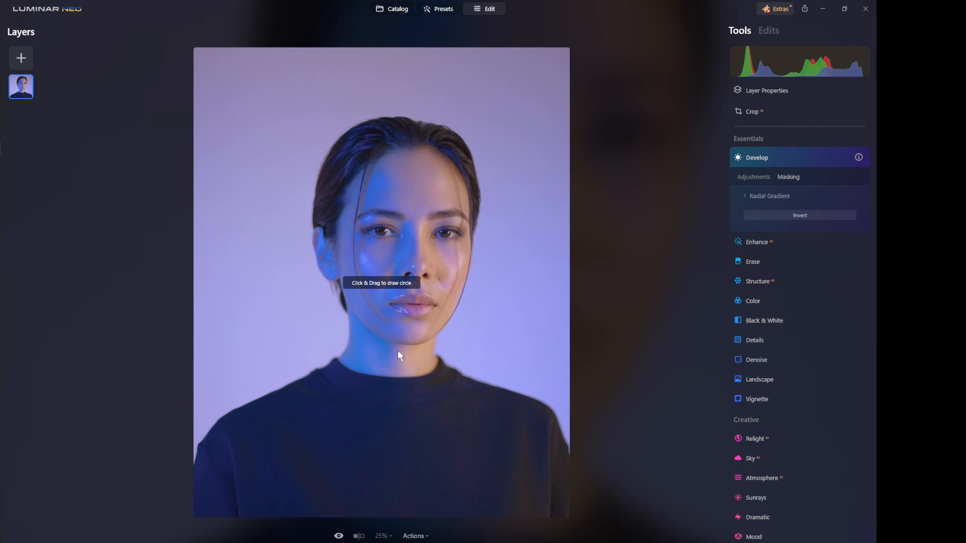
mouse_move(384, 350)
mouse_down()
mouse_move(378, 297)
mouse_move(413, 309)
mouse_up()
drag(524, 351, 475, 351)
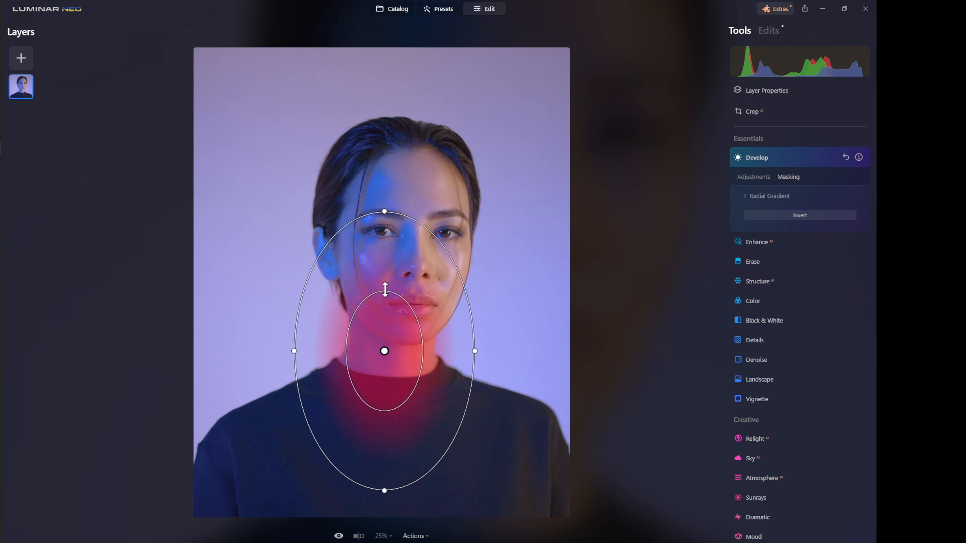
drag(383, 287, 382, 248)
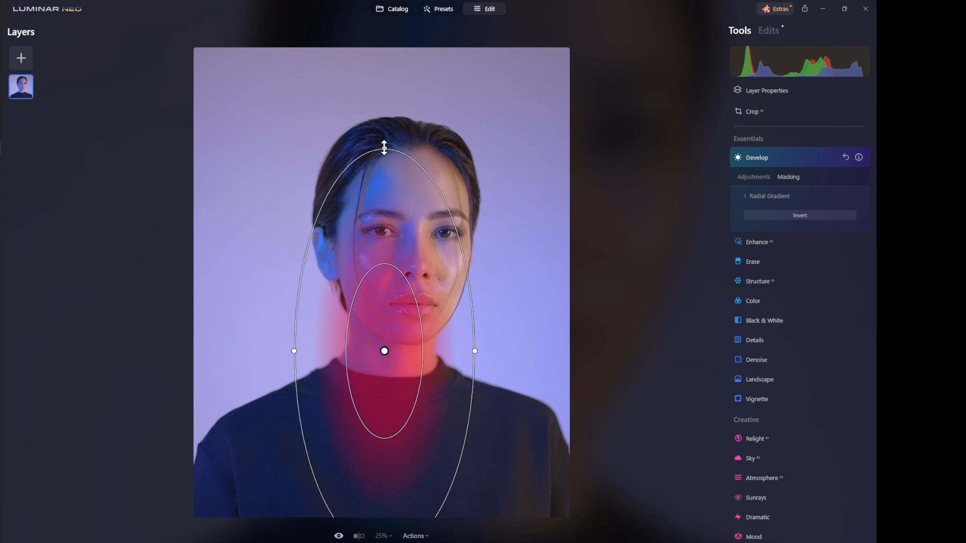
drag(382, 147, 380, 17)
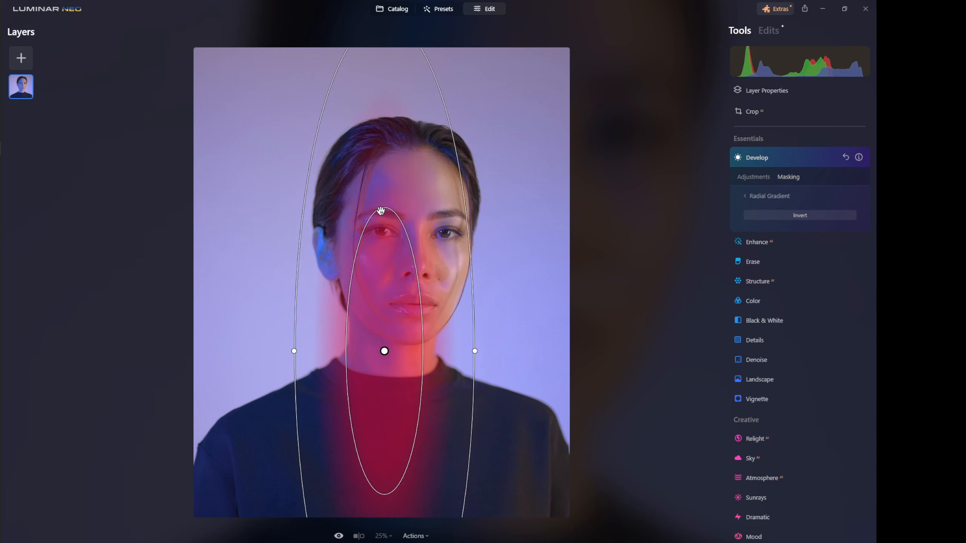
drag(385, 209, 385, 143)
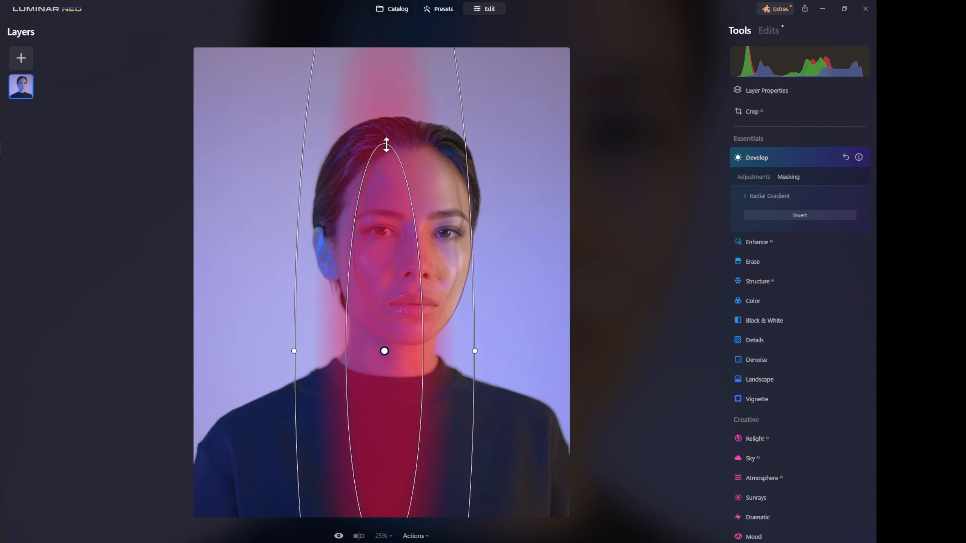
drag(475, 351, 595, 346)
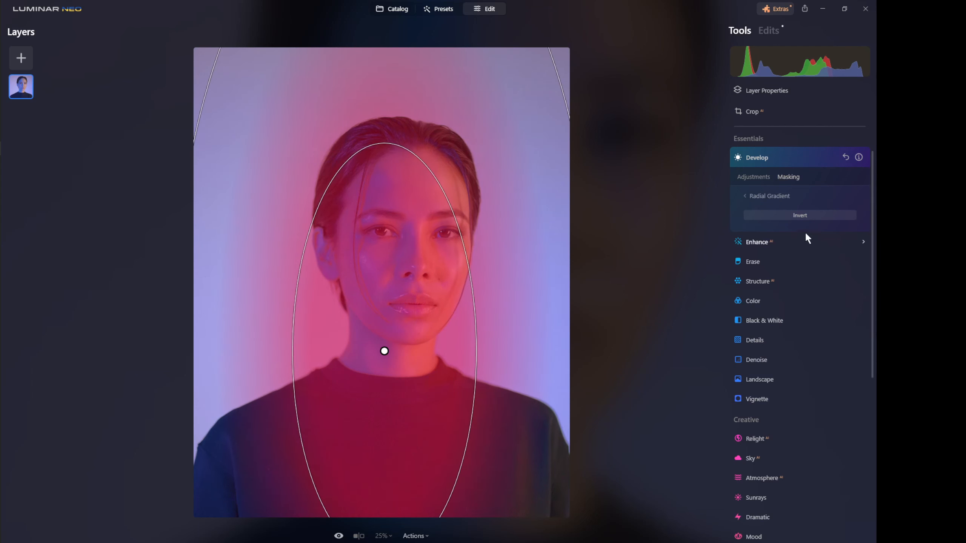
Combine the radial gradient mask with the AI-detected Human area.
click(765, 194)
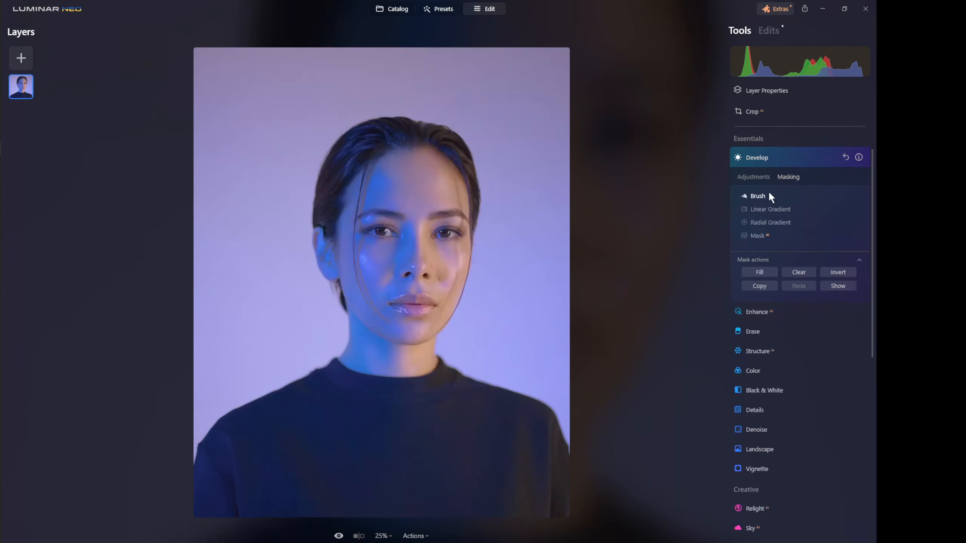
click(755, 237)
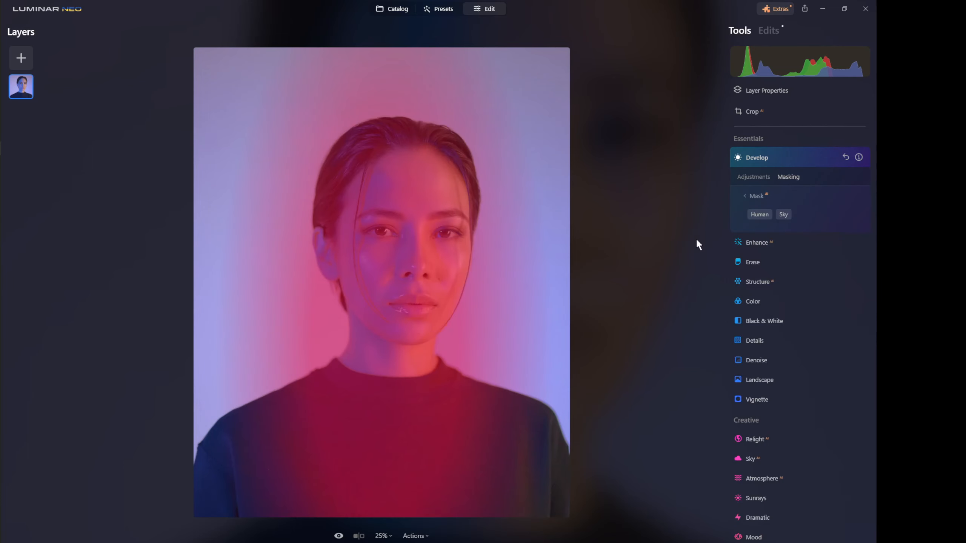
click(760, 214)
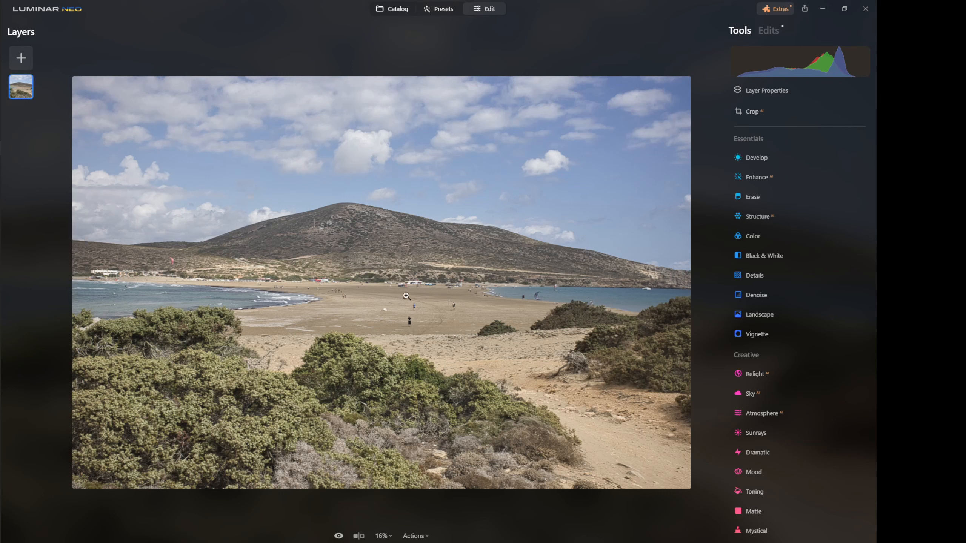
Mask the landscape in the Develop tool by inverting an AI Sky mask, and reset the tool.
click(762, 157)
click(785, 176)
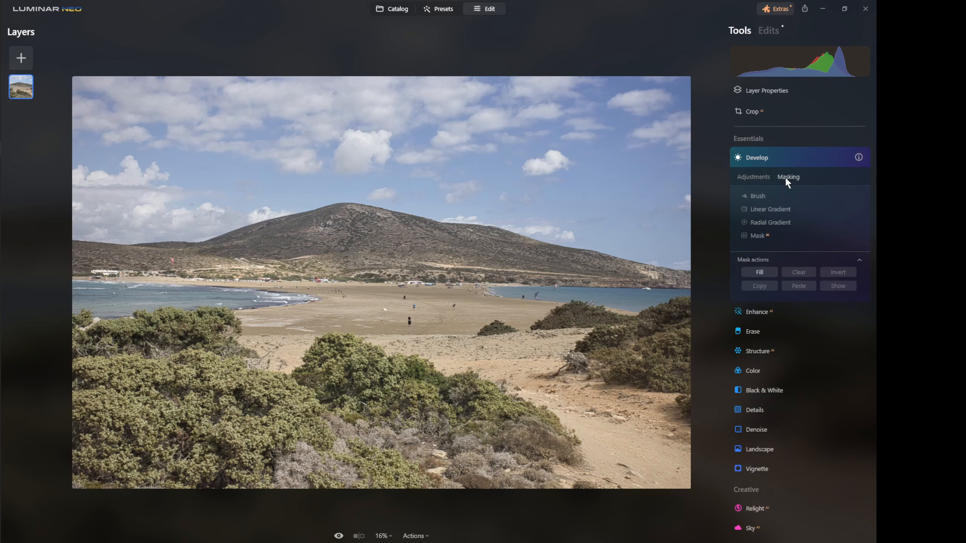
click(753, 237)
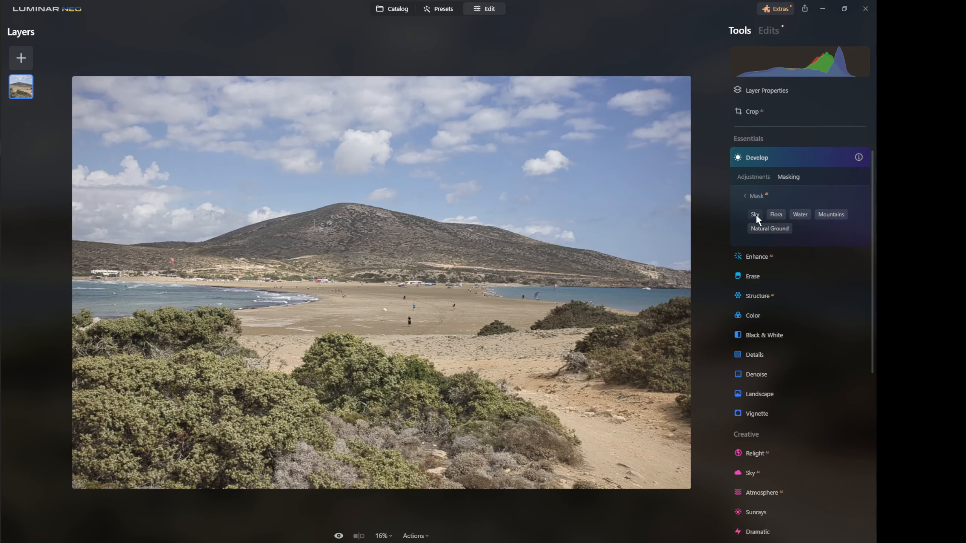
click(755, 214)
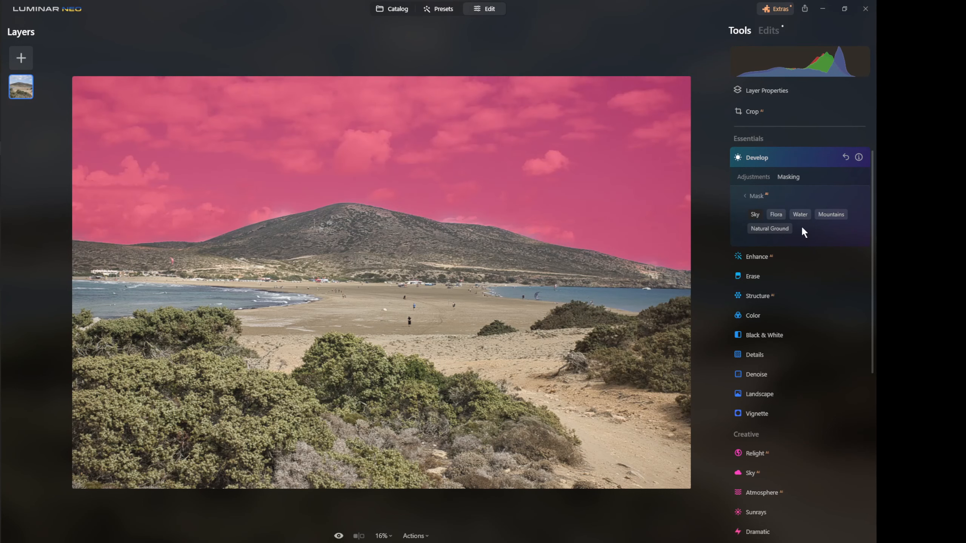
click(757, 196)
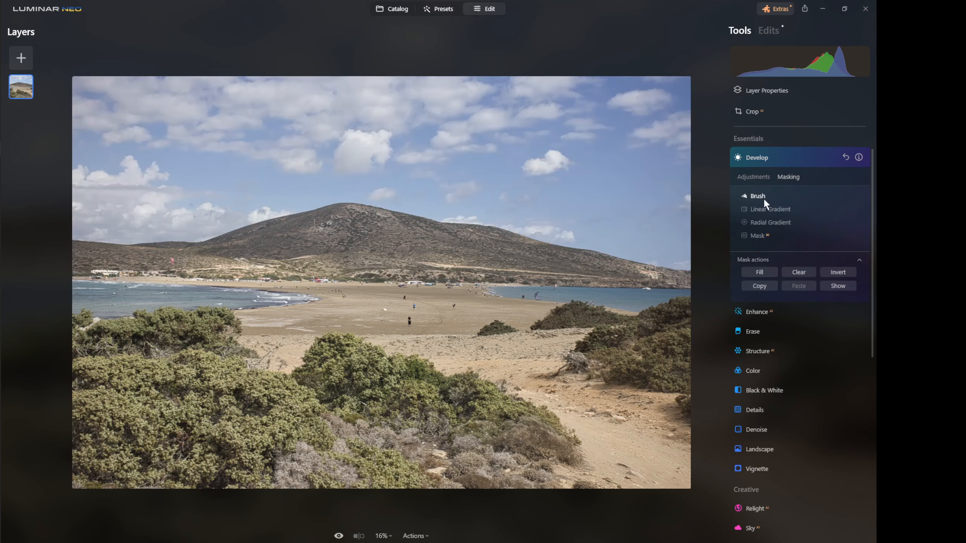
click(836, 284)
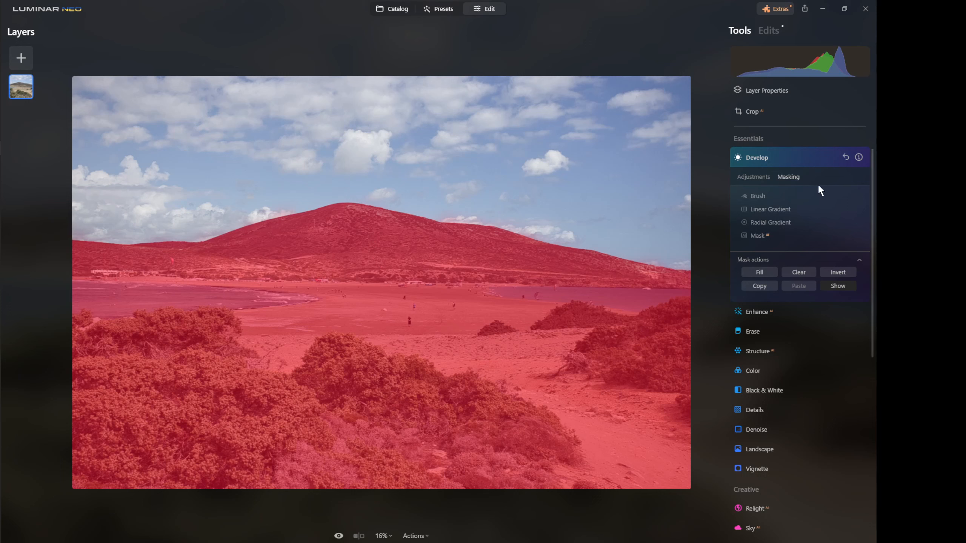
click(845, 156)
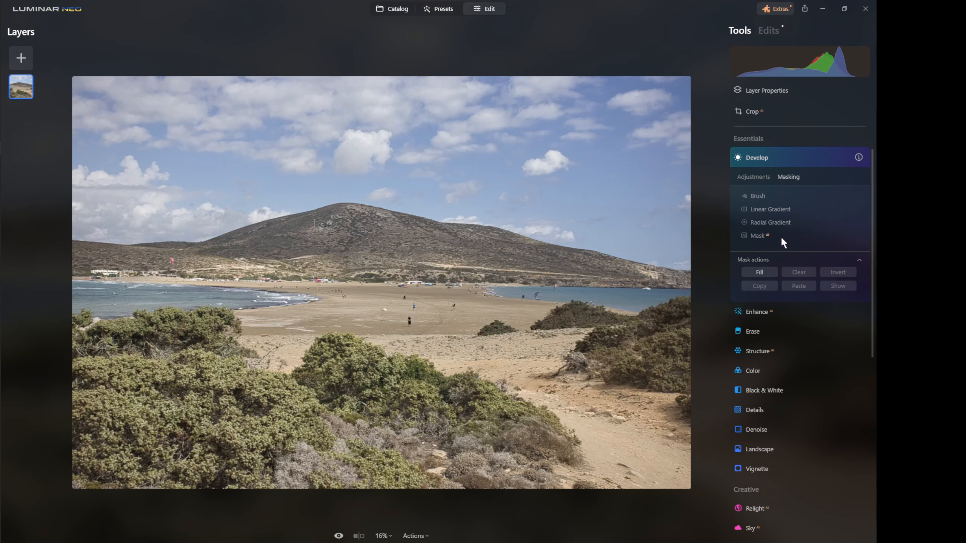
Draw a linear gradient mask covering the foreground and fading upward over the mountain into the lower clouds.
click(763, 213)
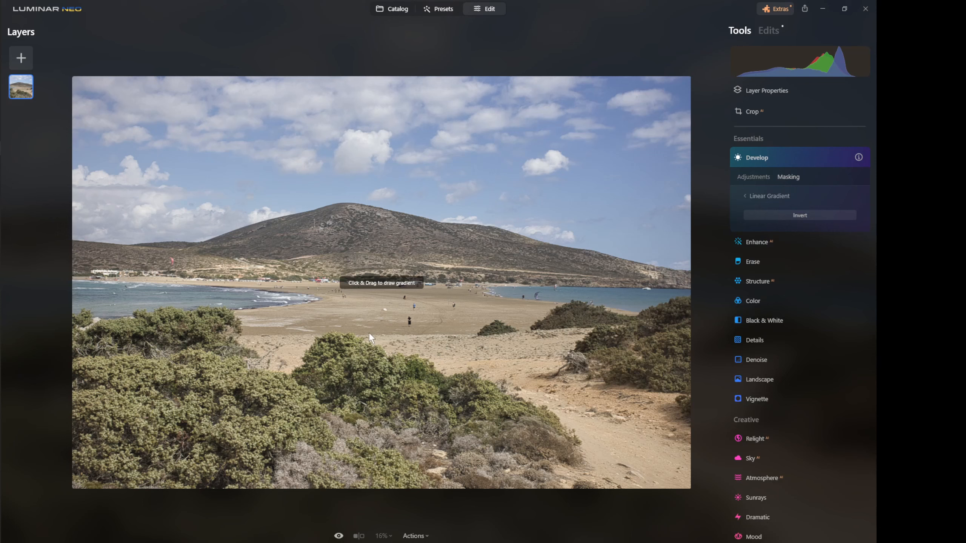
drag(366, 341, 370, 147)
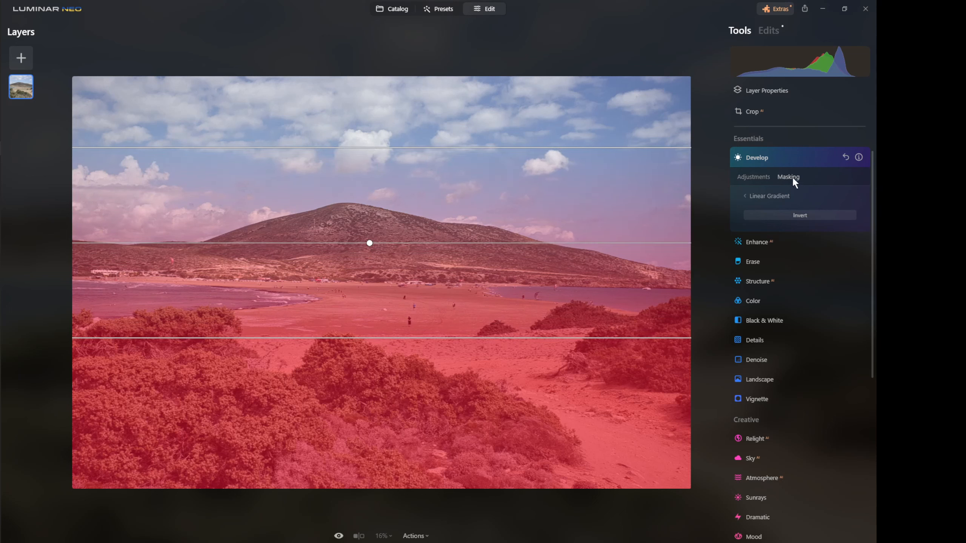
click(772, 194)
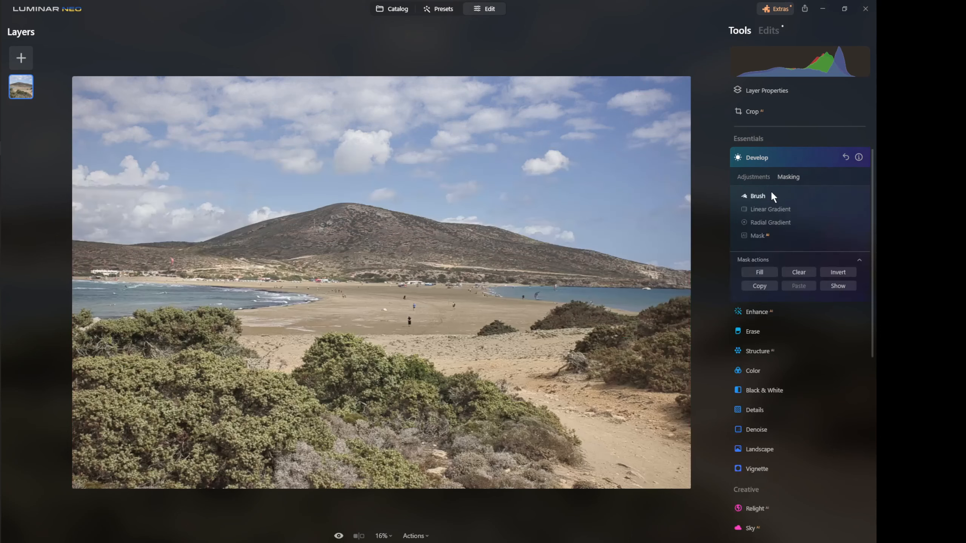
Subtract the sky from the linear gradient mask using the AI Sky selection.
click(754, 236)
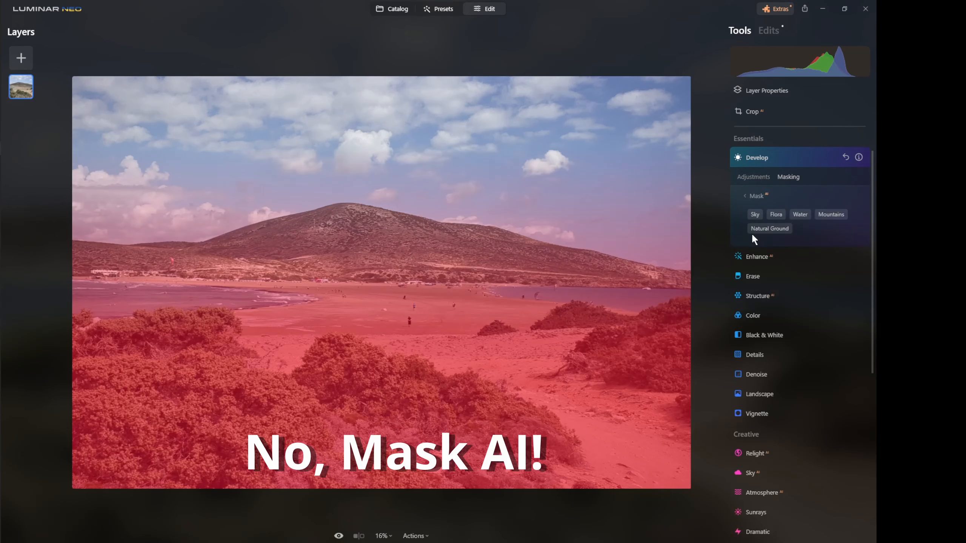
click(754, 213)
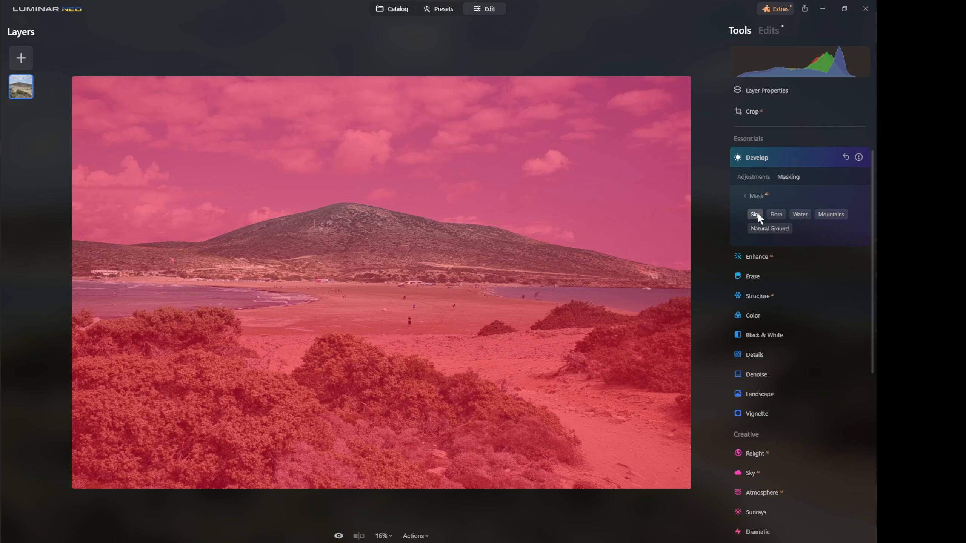
click(758, 212)
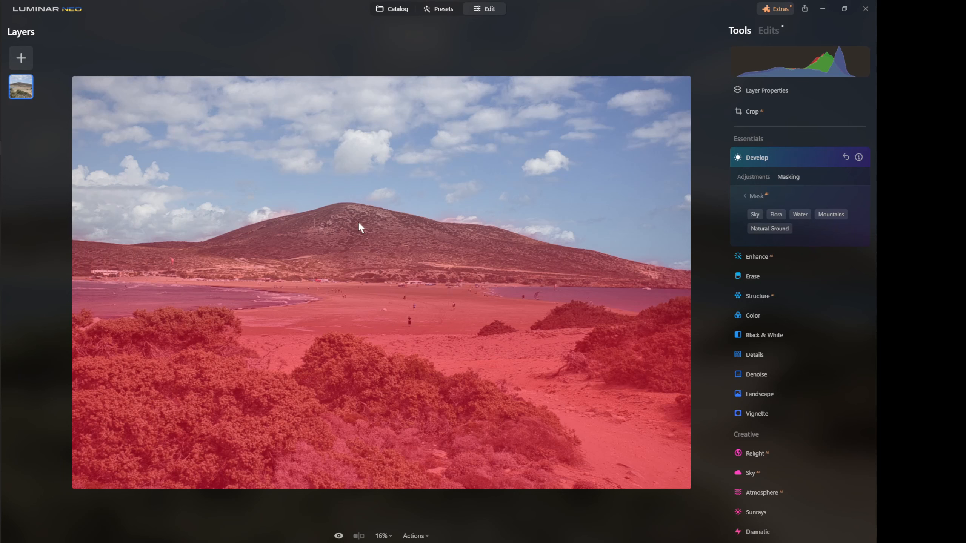
Set Smart Contrast to 41, Temperature to 7, Tint to 5 and Vibrance to 21 on the masked landscape, and compare before and after.
click(756, 177)
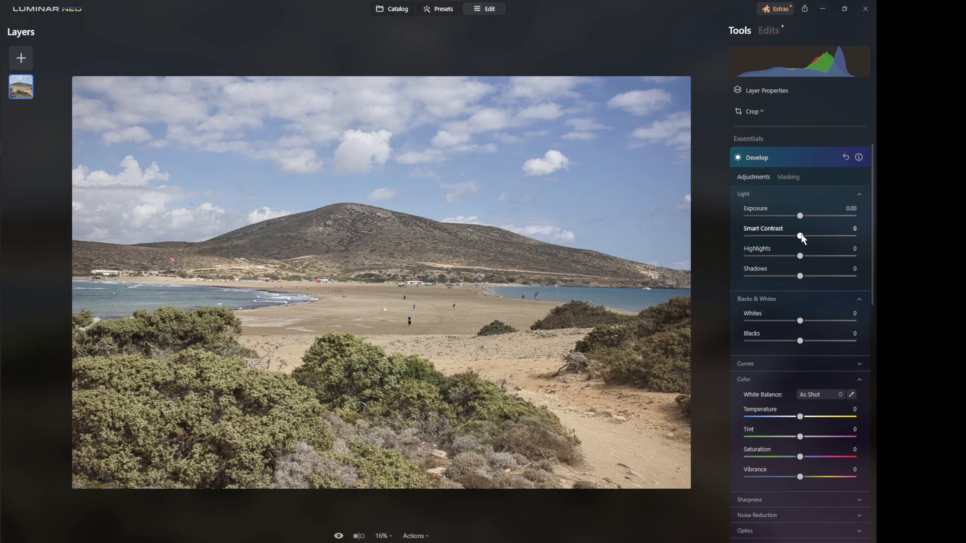
drag(800, 235, 822, 237)
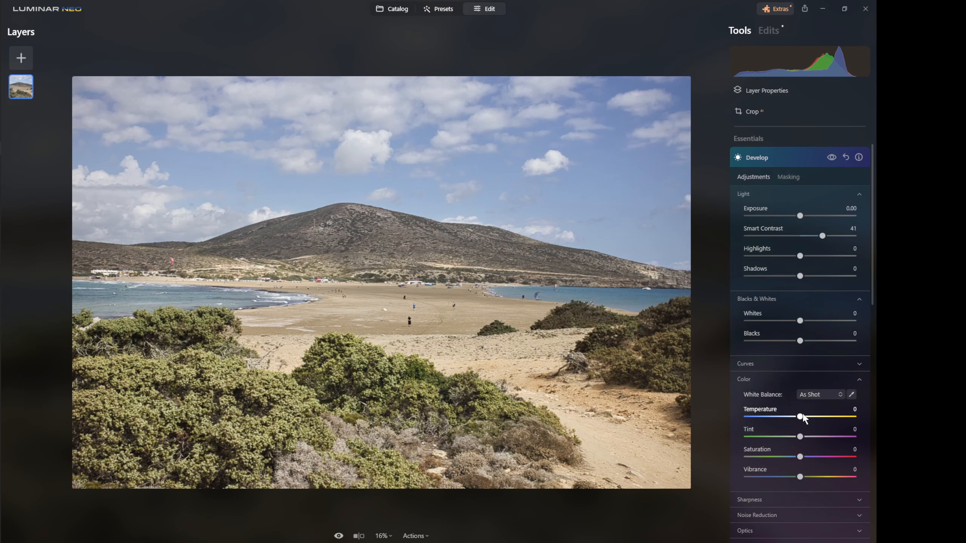
drag(800, 416, 806, 441)
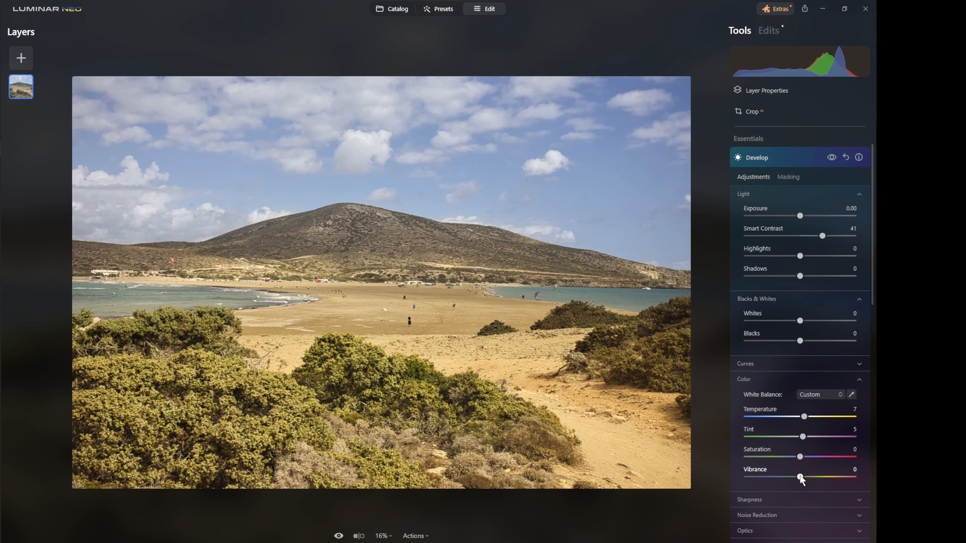
drag(800, 476, 812, 481)
click(831, 158)
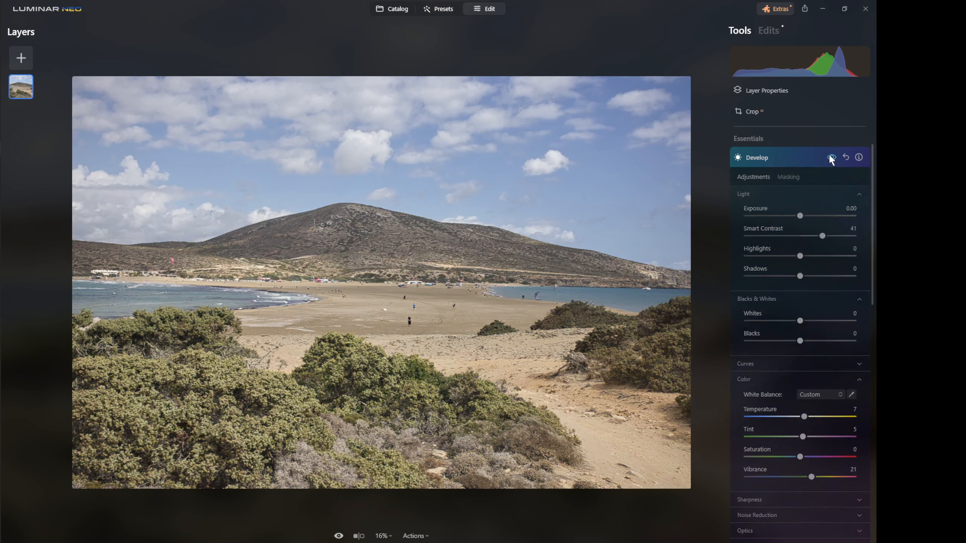
click(829, 155)
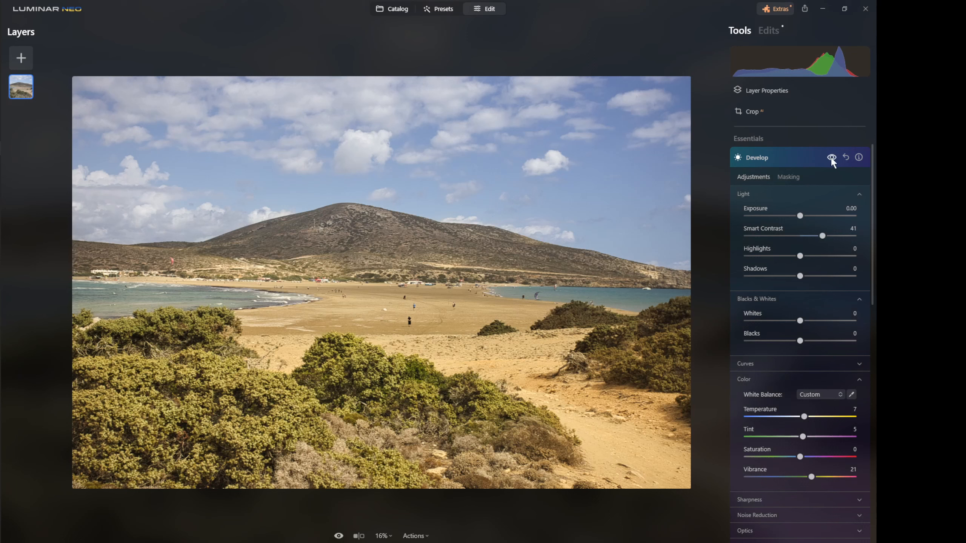
click(830, 158)
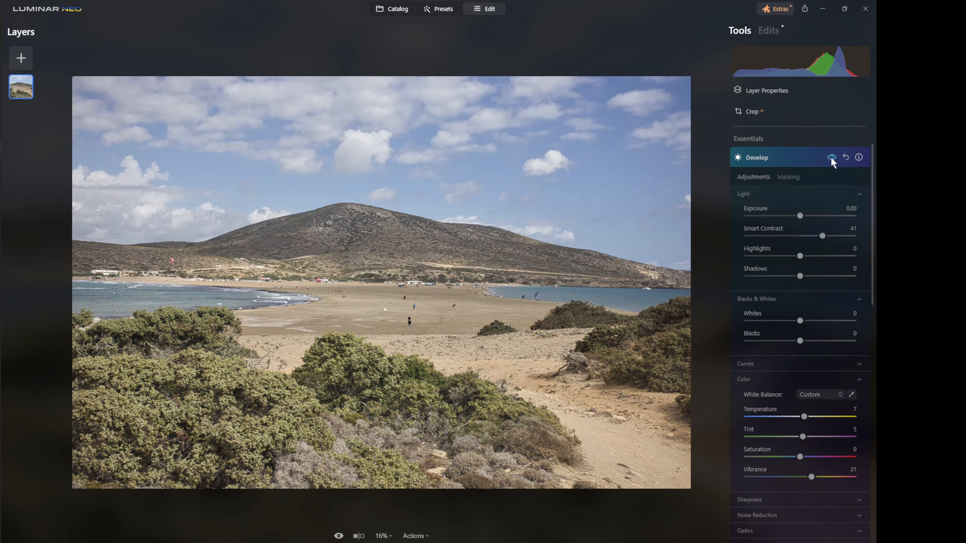
click(830, 157)
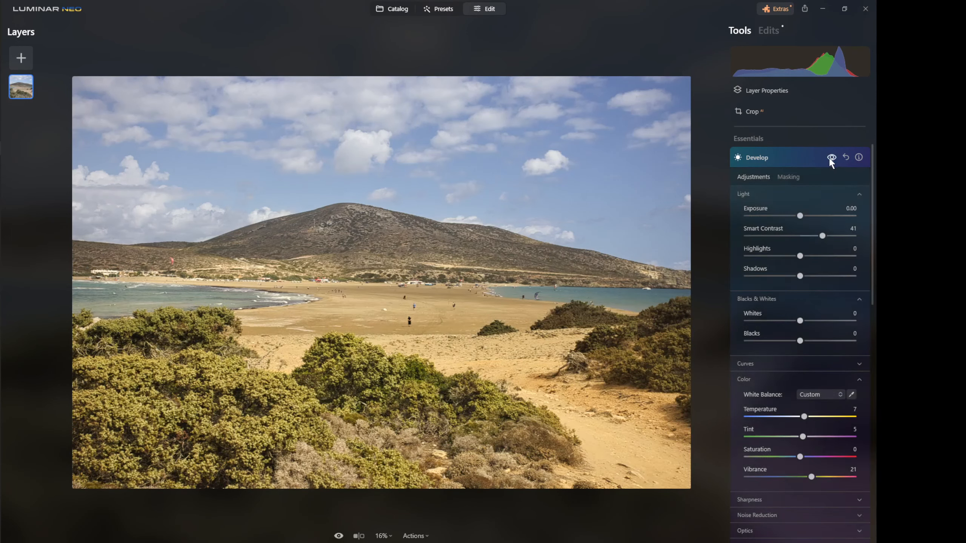